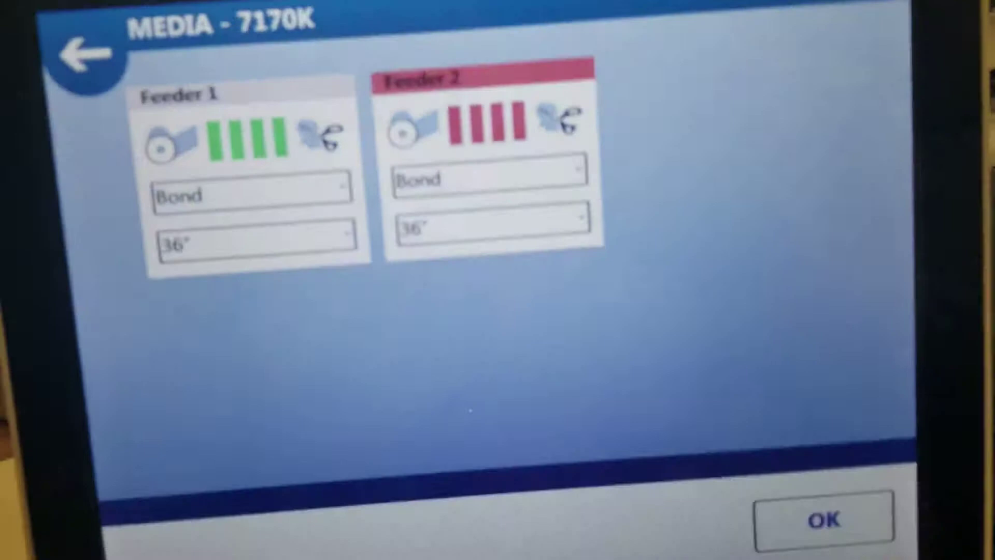
# Review the meter, scan totals and software versions under System Information, then return home.
pyautogui.click(824, 520)
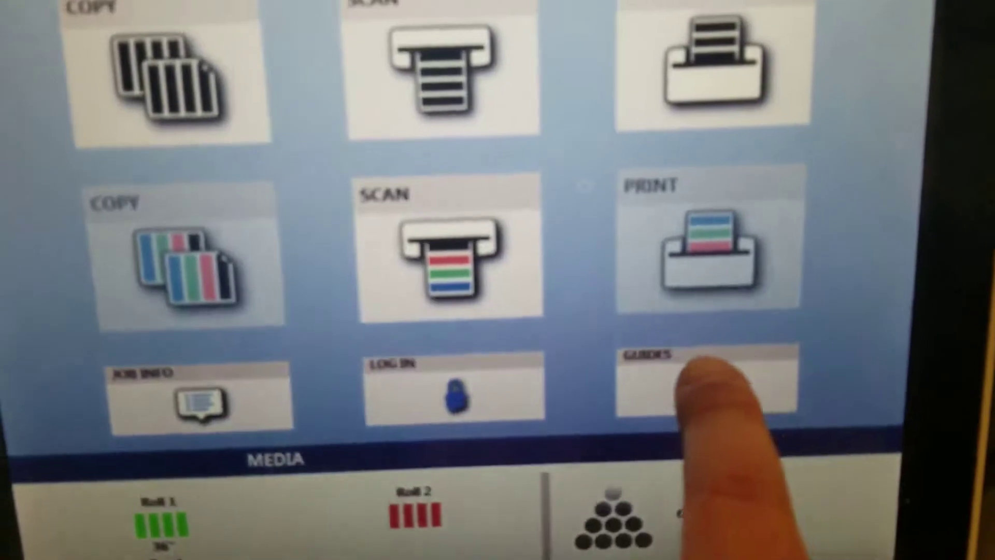
pyautogui.click(778, 362)
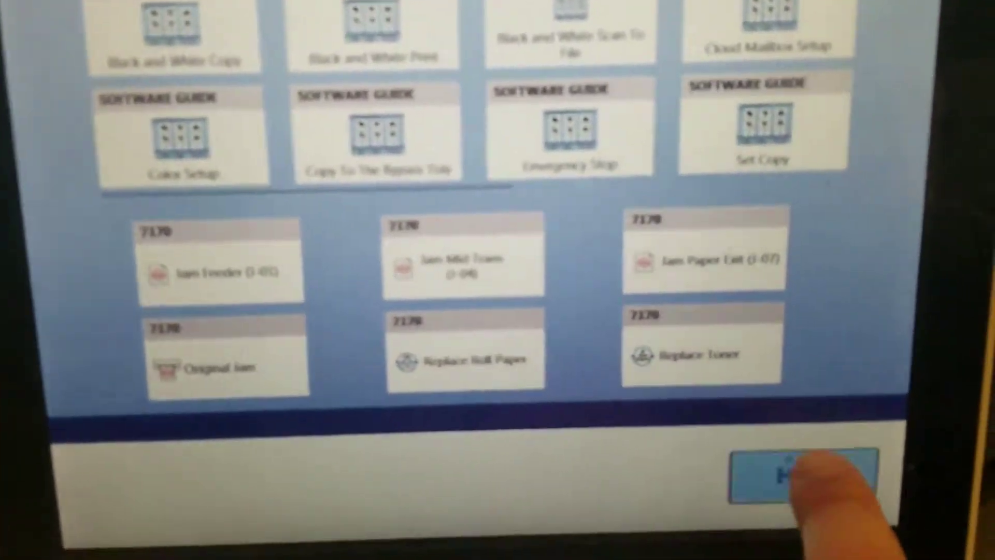
pyautogui.click(803, 534)
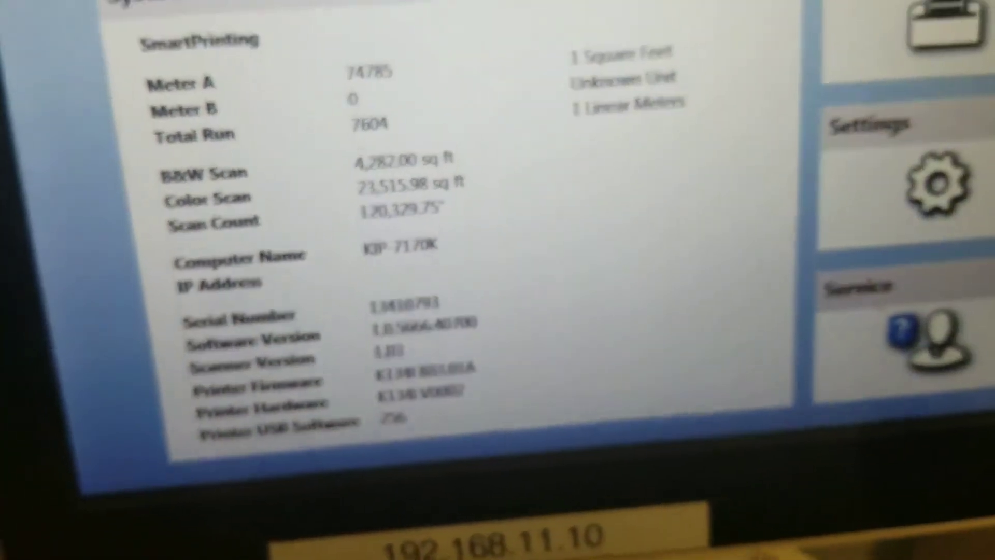
pyautogui.click(953, 292)
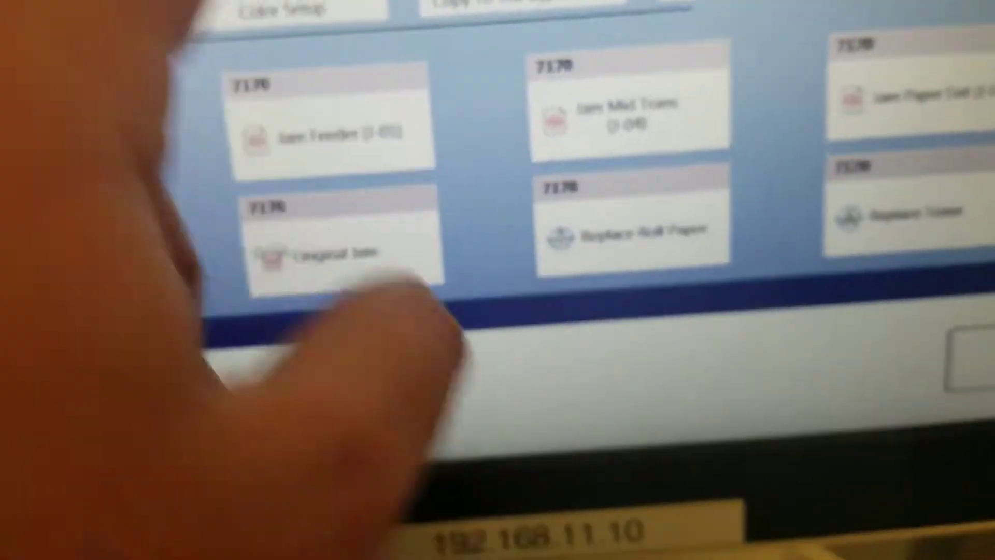
pyautogui.click(445, 343)
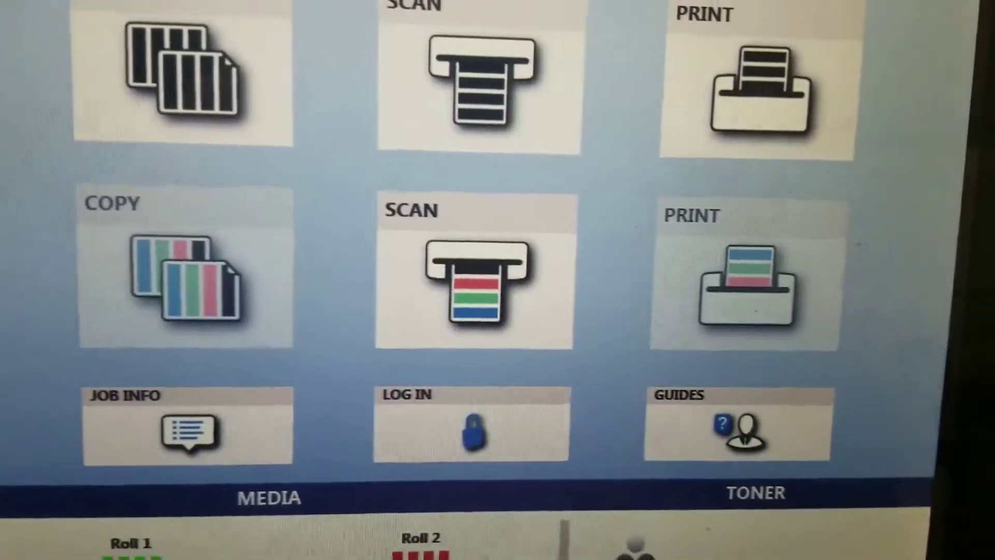
# Start a print job and load the city sketch and photo .jpg files from USB.
pyautogui.click(765, 101)
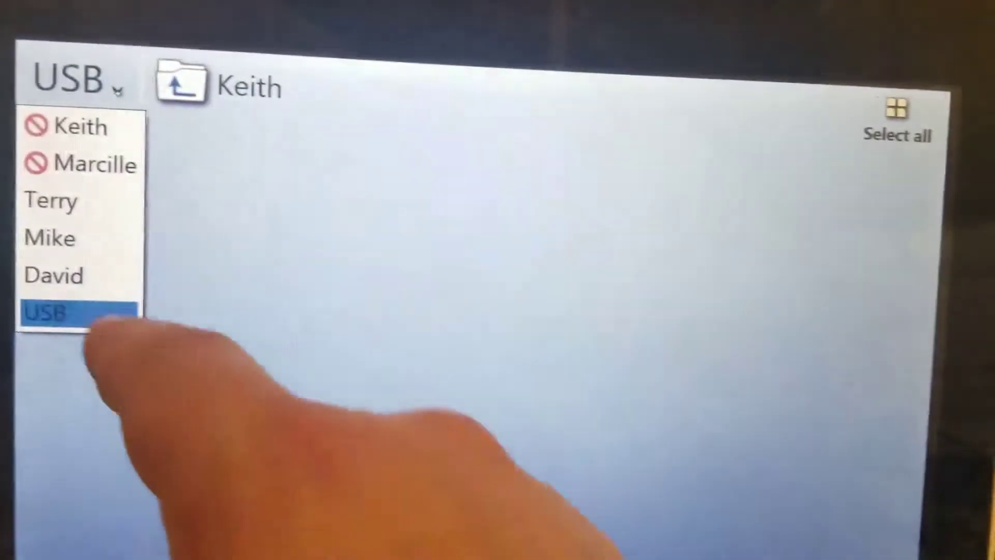
pyautogui.click(75, 276)
pyautogui.click(125, 84)
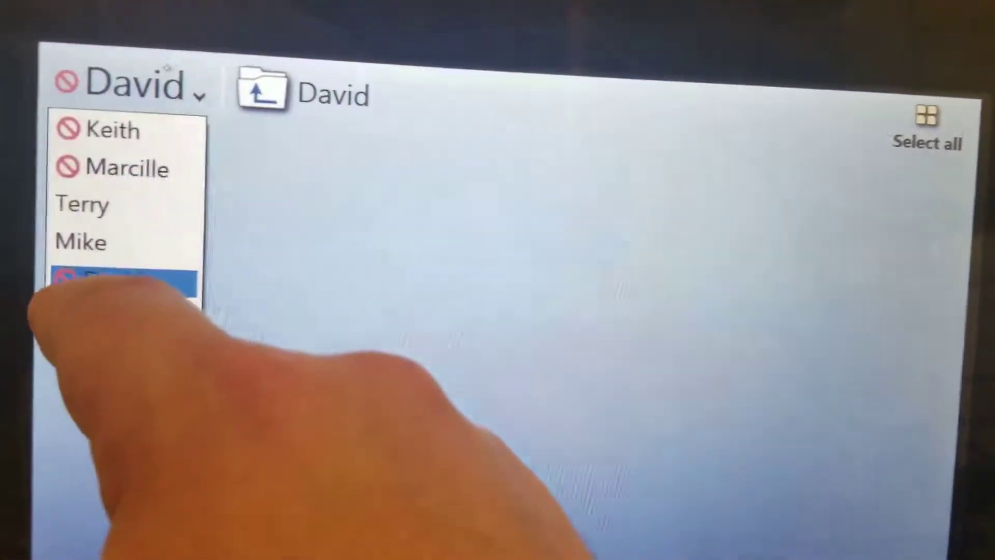
pyautogui.click(94, 282)
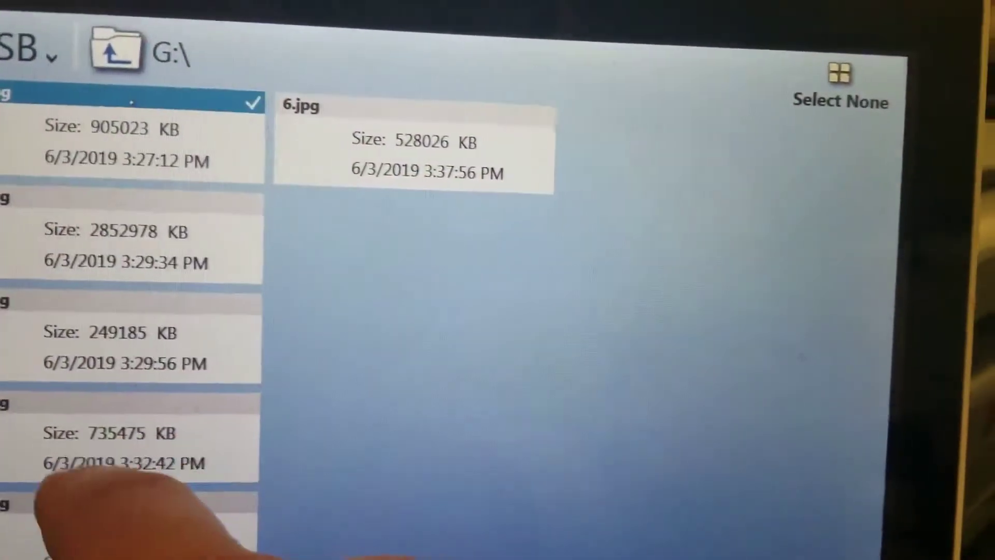
pyautogui.click(117, 385)
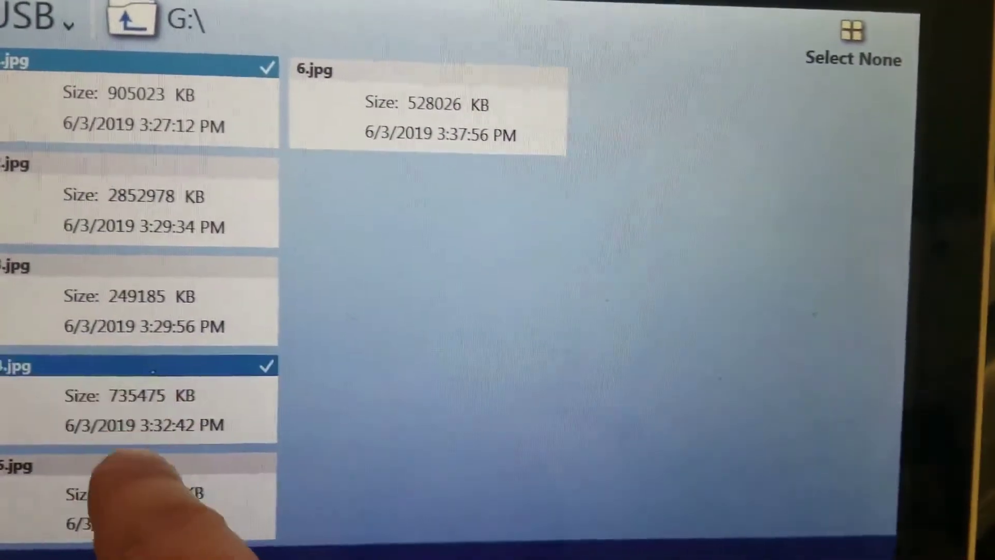
pyautogui.click(630, 547)
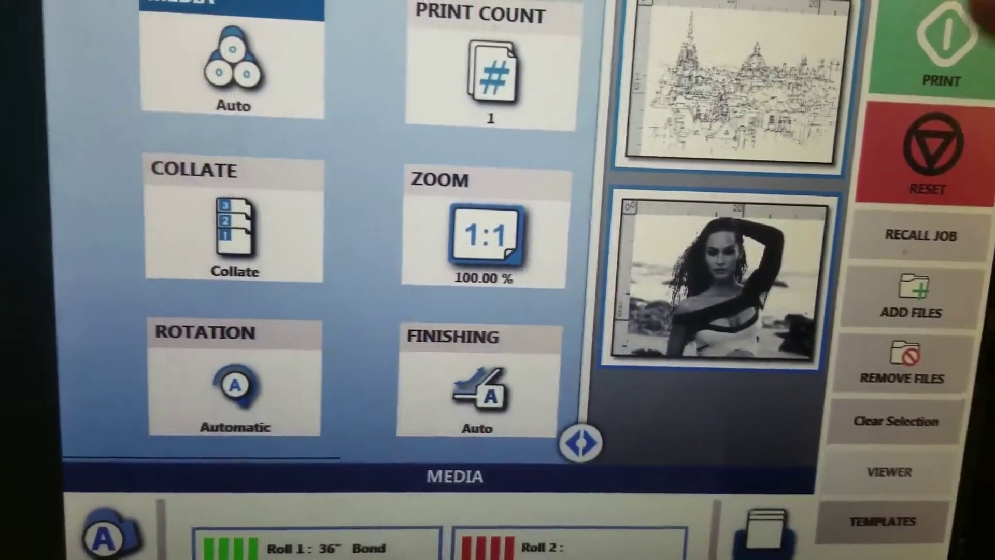
# Send the loaded line sketch and black-and-white photo to the printer.
pyautogui.click(897, 420)
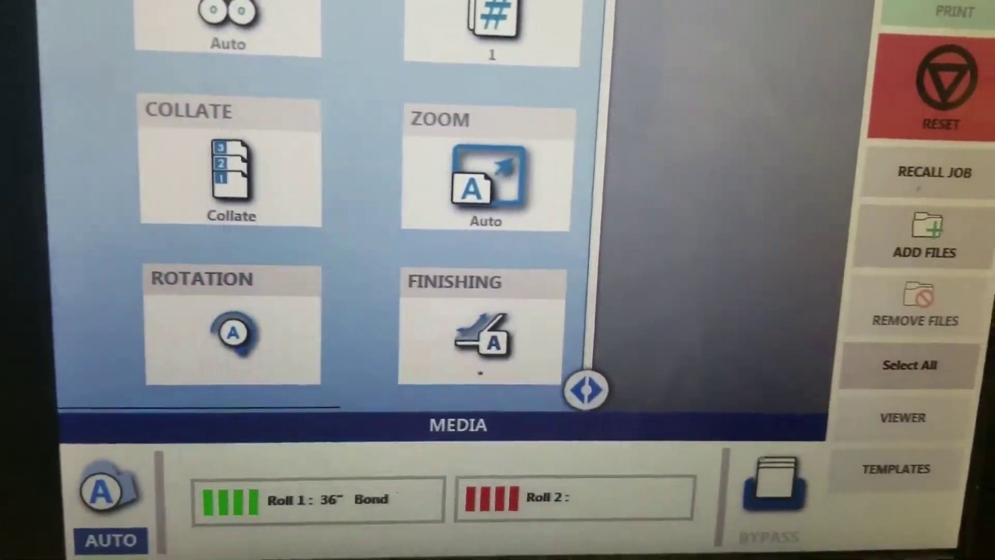